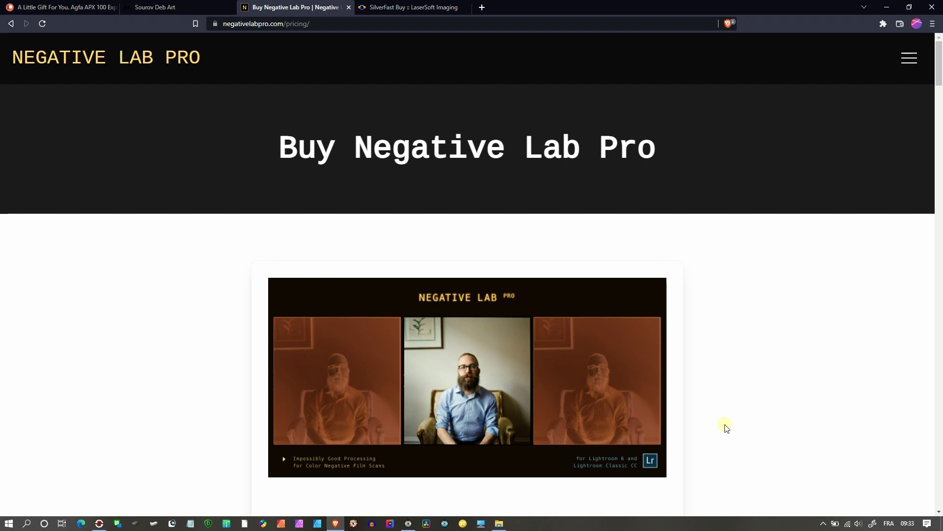
# - Switch to the LaserSoft Imaging store tab listing HDR 9 at €99 and HDR Studio 9 at €249
pyautogui.scroll(-10, 725, 427)
pyautogui.scroll(5, 725, 428)
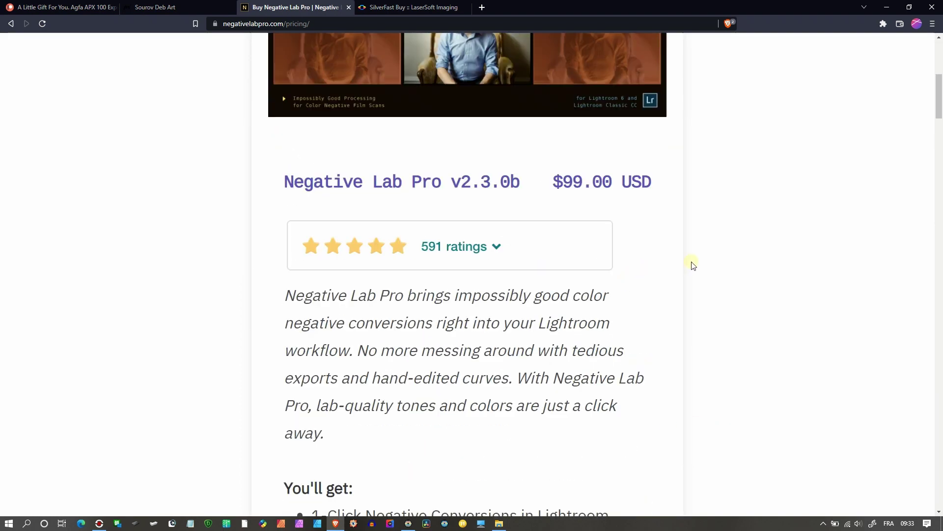
pyautogui.scroll(7, 692, 266)
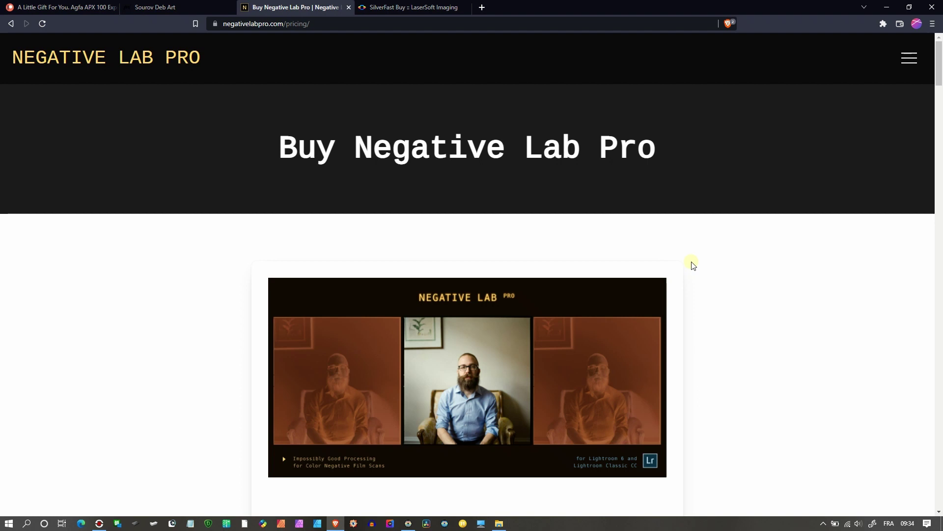
pyautogui.click(402, 6)
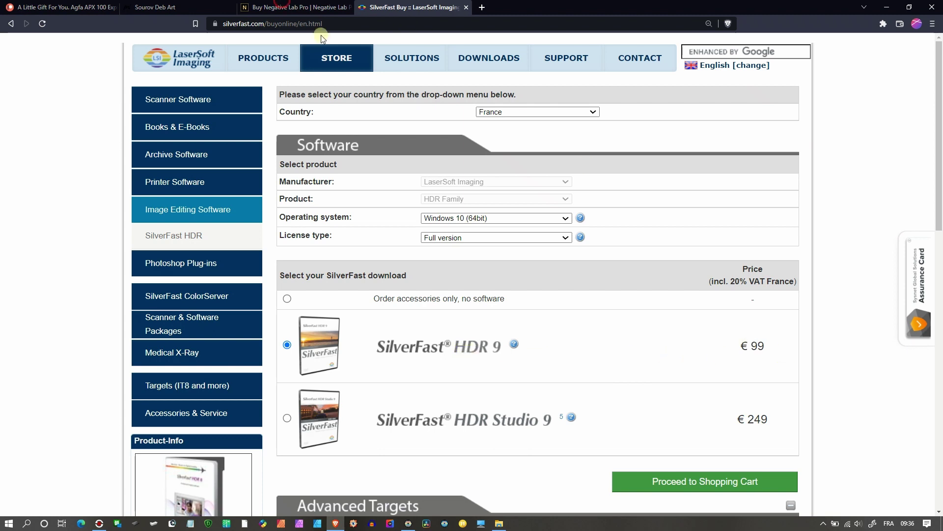
pyautogui.click(303, 9)
pyautogui.scroll(-3, 624, 334)
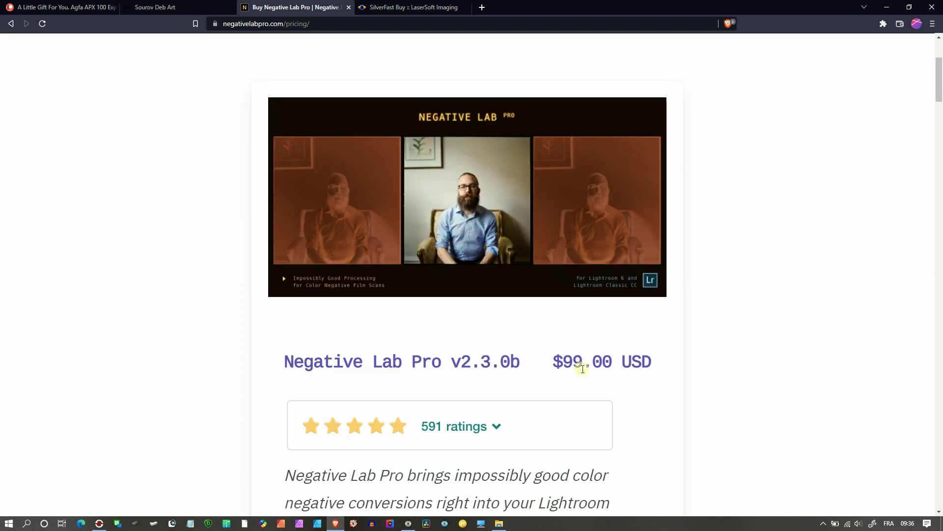
pyautogui.moveTo(620, 364); pyautogui.dragTo(654, 363)
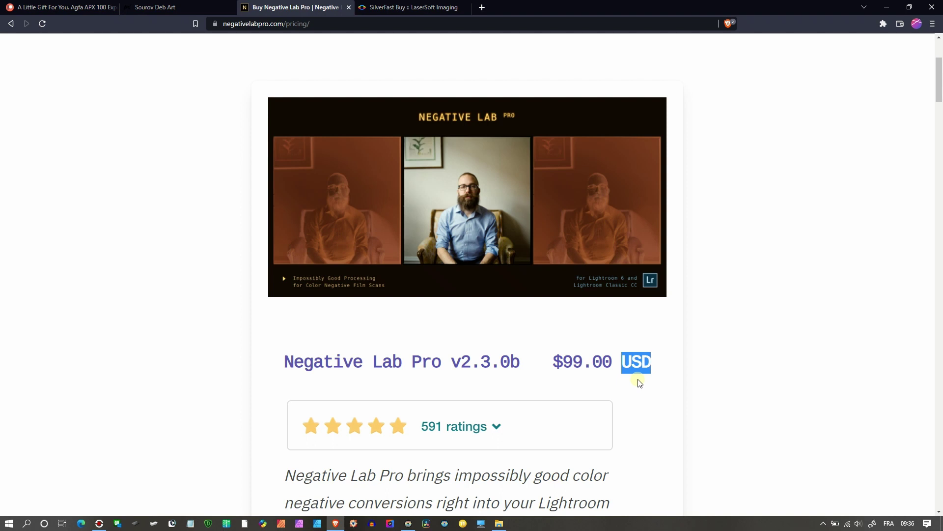
pyautogui.click(417, 3)
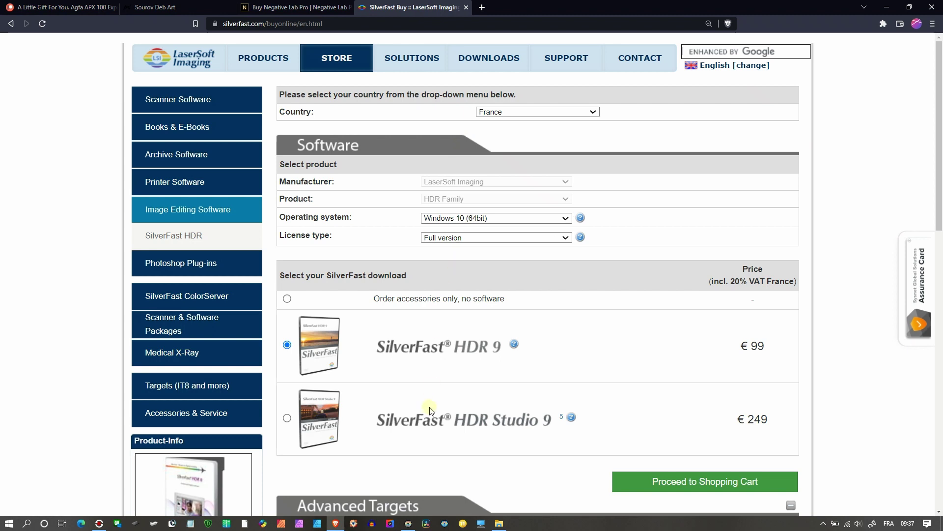
# - Bring SilverFast HDR forward, open the fuji c200 2 positif scan, then return to the light table
pyautogui.click(408, 524)
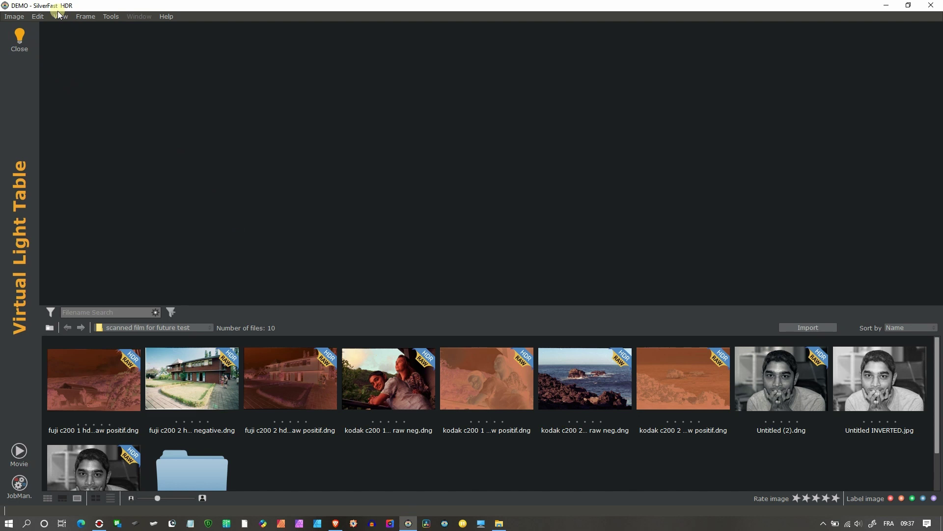
pyautogui.click(102, 312)
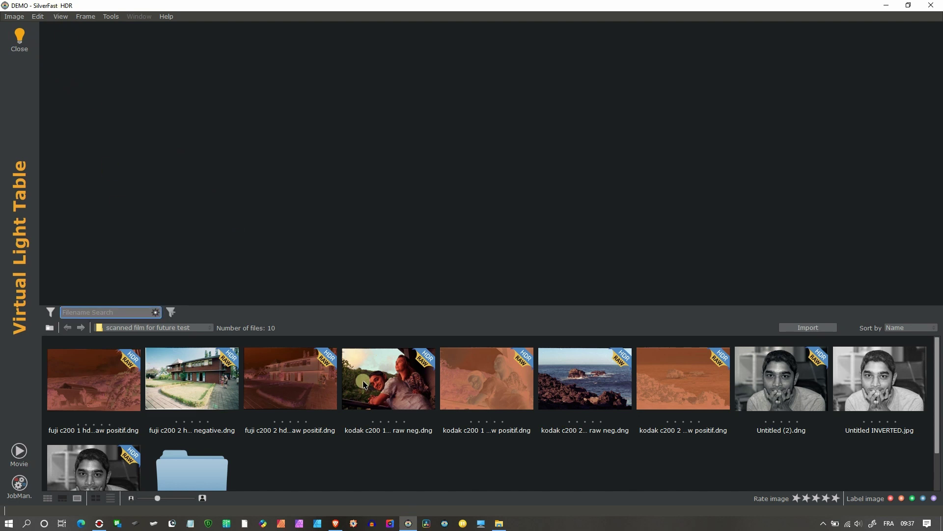
pyautogui.doubleClick(274, 374)
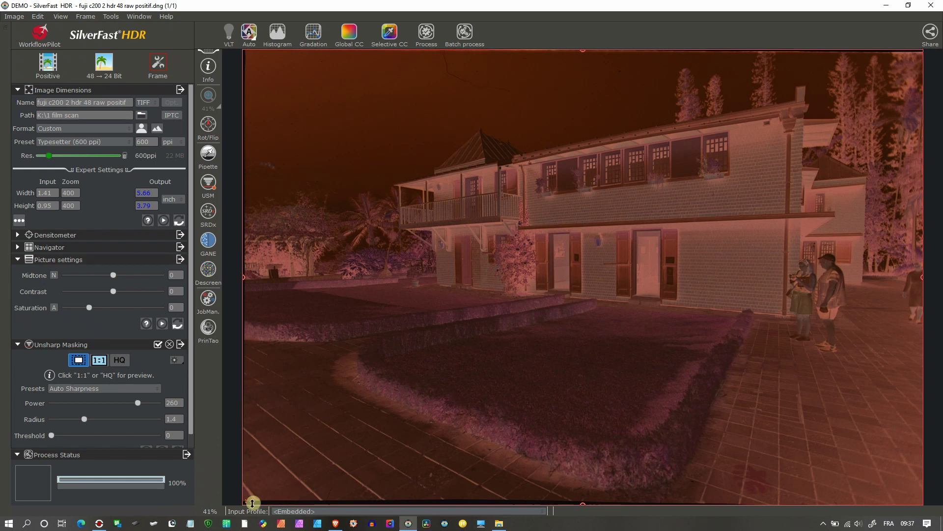
pyautogui.click(229, 34)
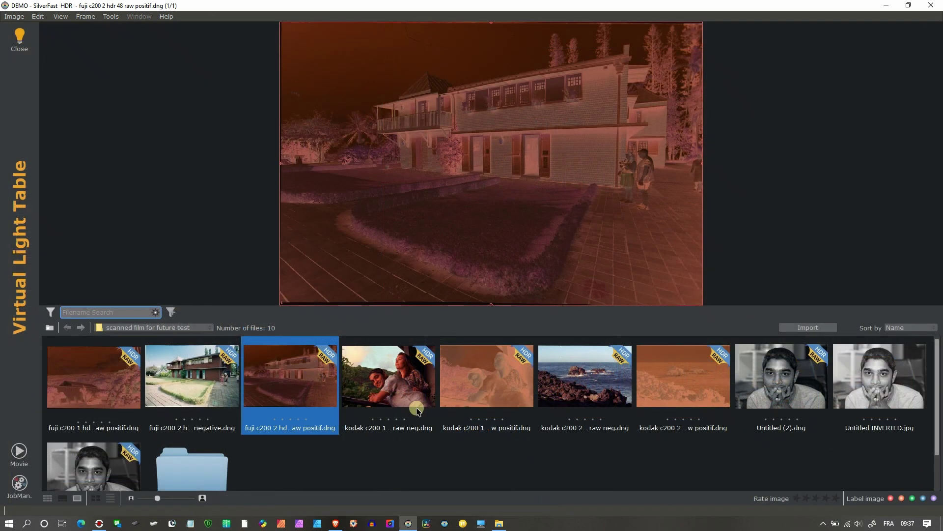
# - Preview the kodak c200 1 negative and positif scans, the following scans, and Untitled INVERTED.jpg
pyautogui.click(351, 404)
pyautogui.click(486, 396)
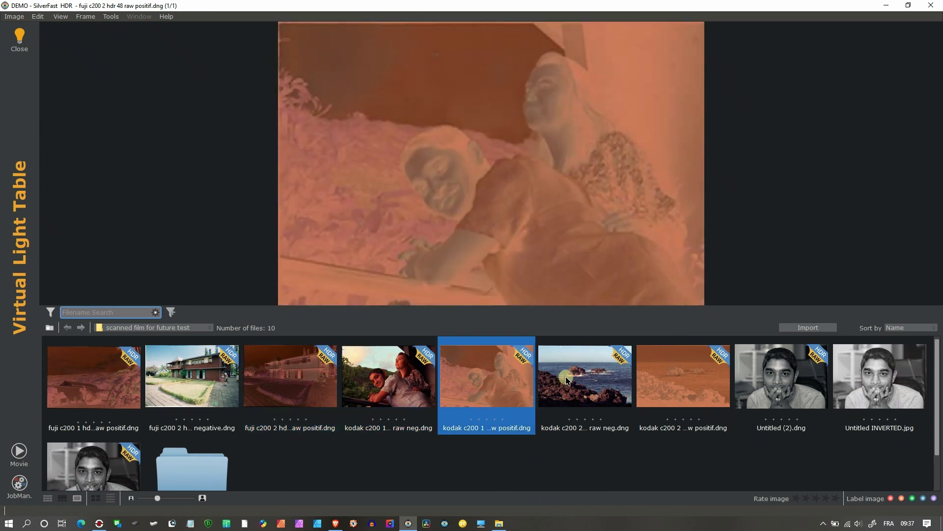
pyautogui.click(585, 374)
pyautogui.click(683, 371)
pyautogui.click(781, 368)
pyautogui.click(872, 368)
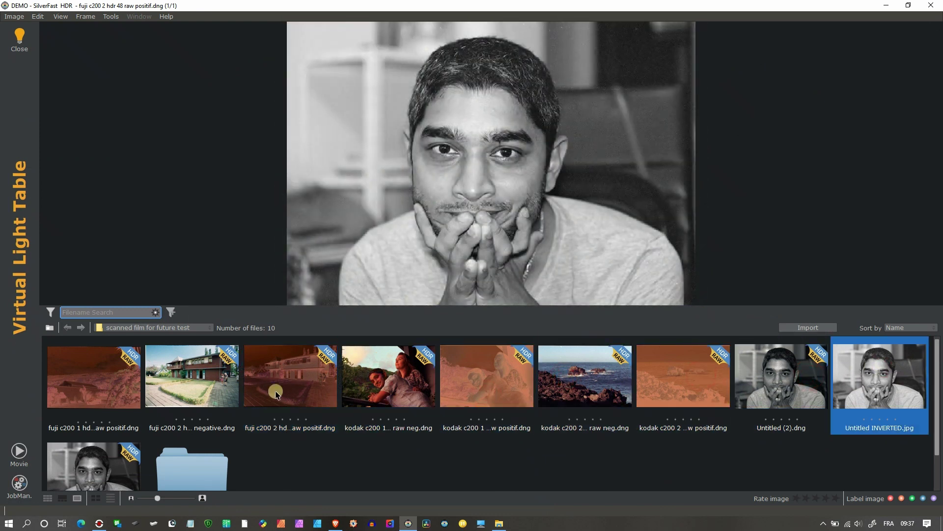
pyautogui.click(277, 395)
pyautogui.click(874, 370)
# - Open fuji c200 2 hdr 48 raw positif.dng and set the film type to Negative
pyautogui.doubleClick(276, 380)
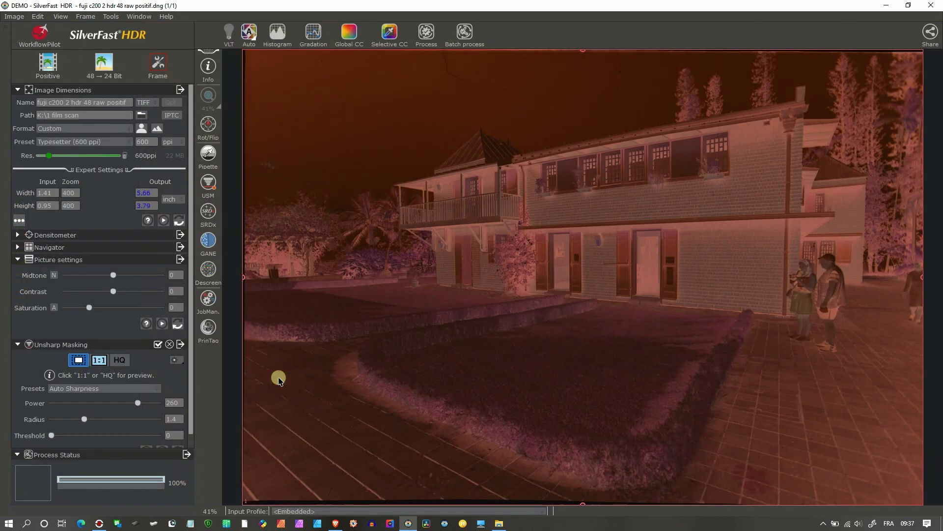
pyautogui.click(40, 71)
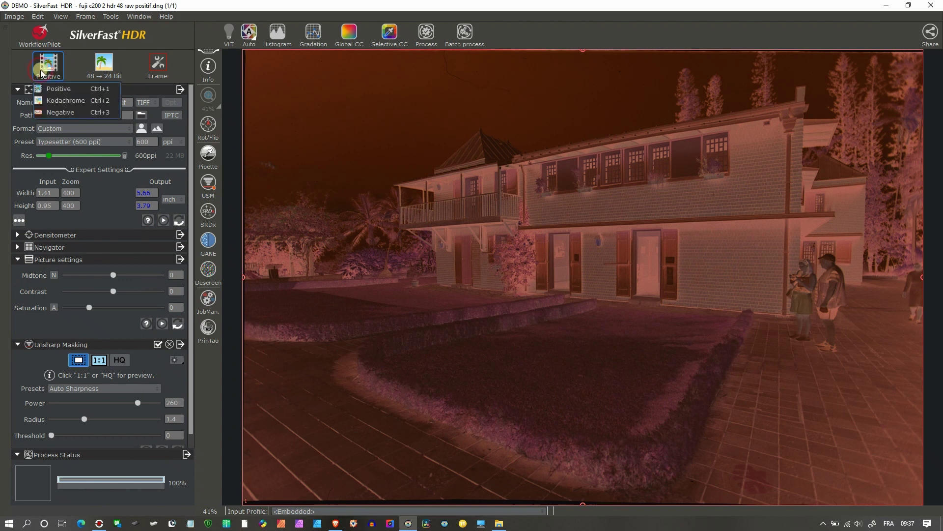
pyautogui.click(55, 113)
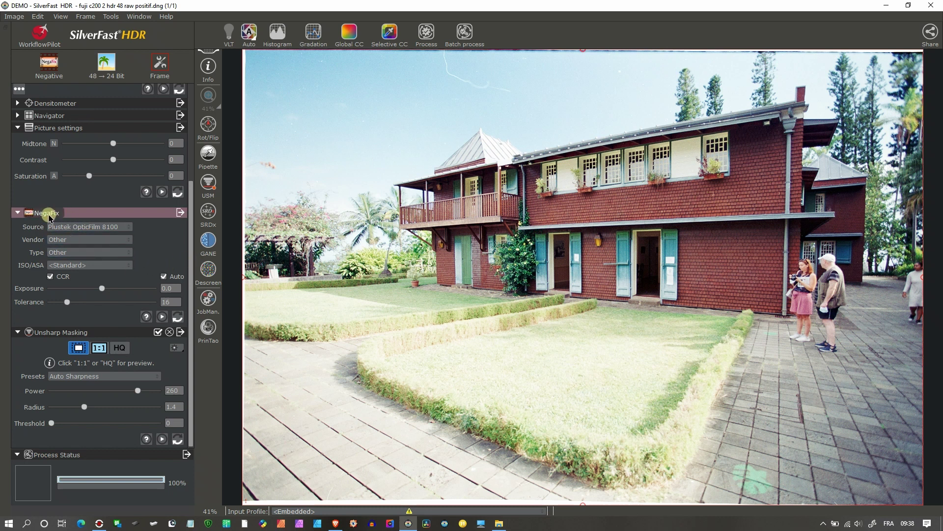
# - Set the NegaFix film profile to vendor Fuji, type NHG II (ISO 800)
pyautogui.click(67, 240)
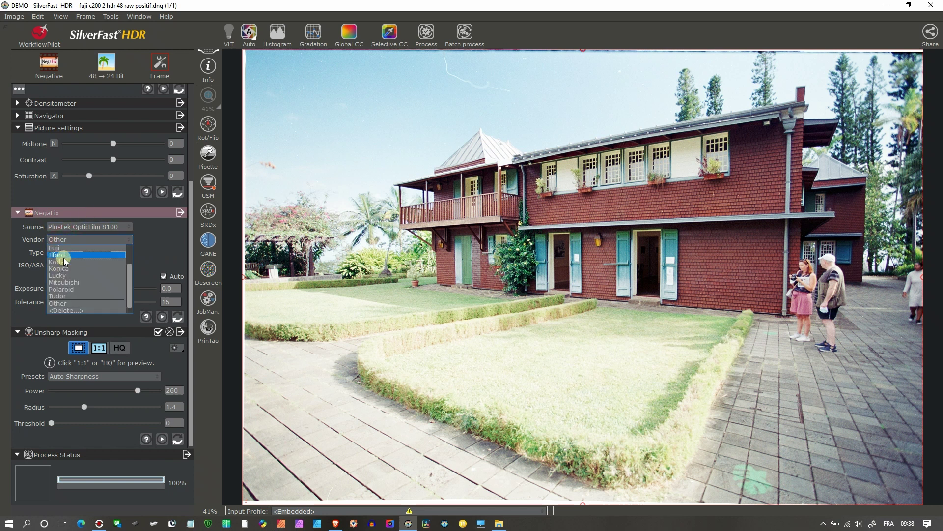
pyautogui.scroll(-1, 68, 267)
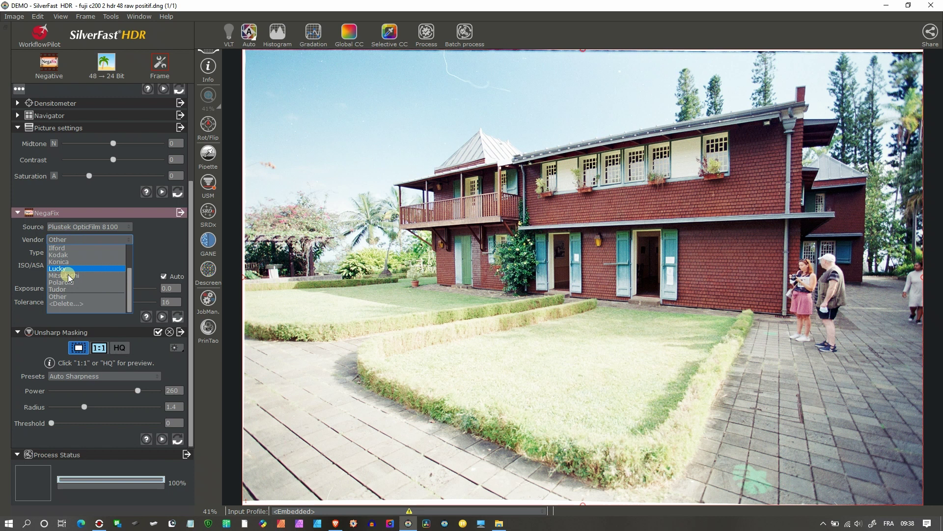
pyautogui.scroll(5, 68, 278)
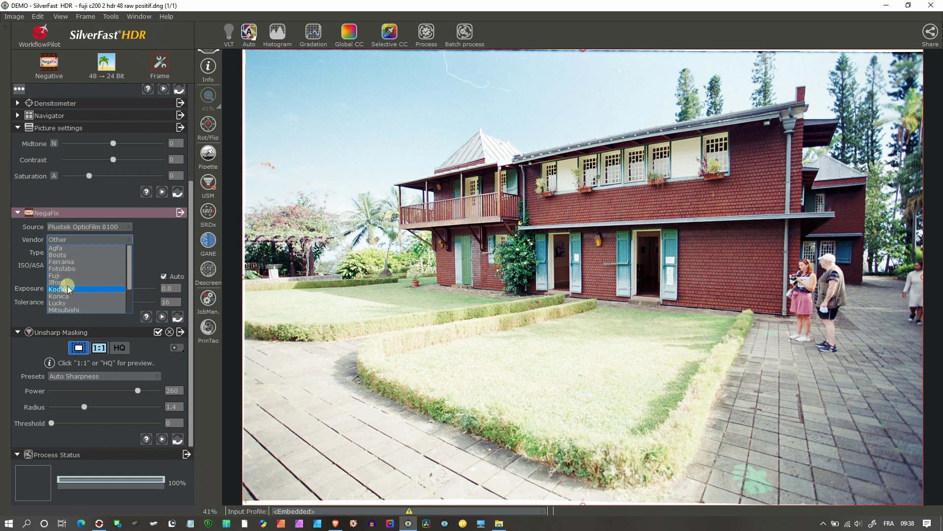
pyautogui.click(67, 276)
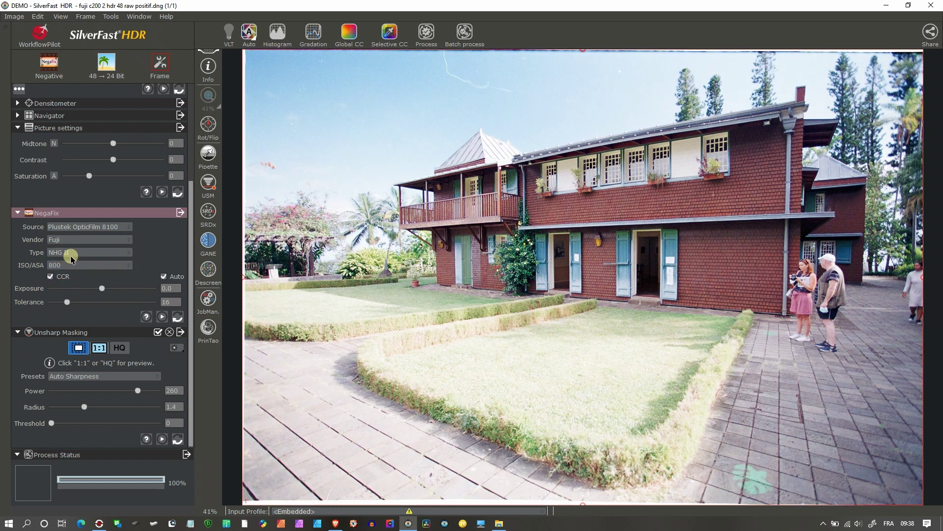
pyautogui.click(71, 253)
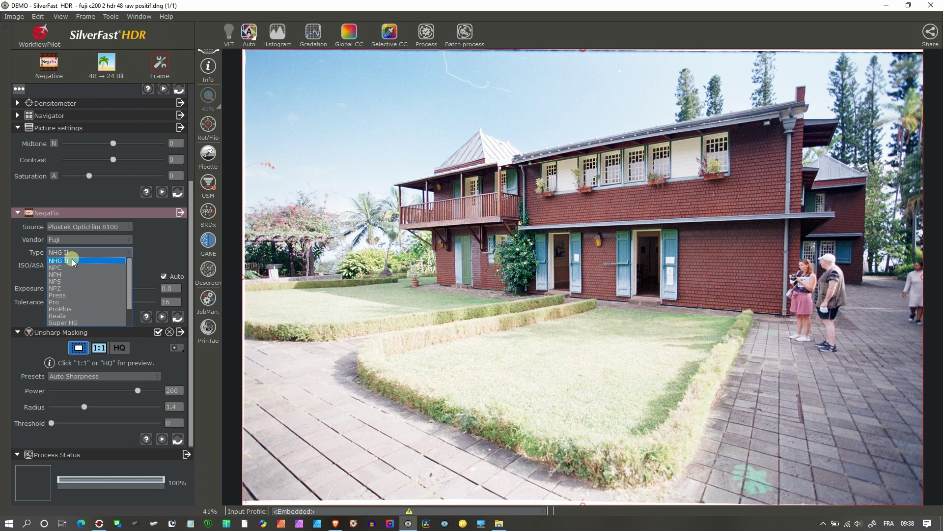
pyautogui.click(72, 261)
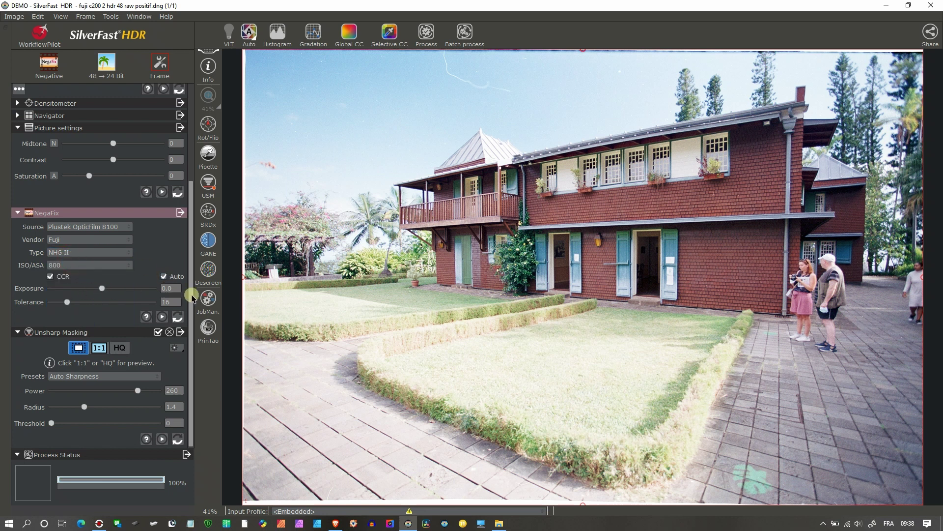
pyautogui.scroll(4, 178, 270)
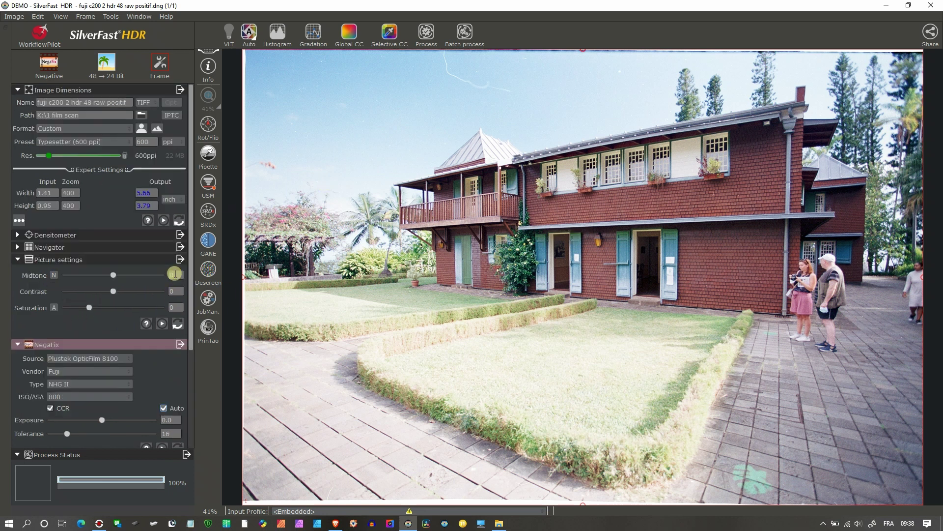
pyautogui.scroll(-3, 178, 269)
pyautogui.scroll(-1, 178, 270)
pyautogui.scroll(4, 178, 269)
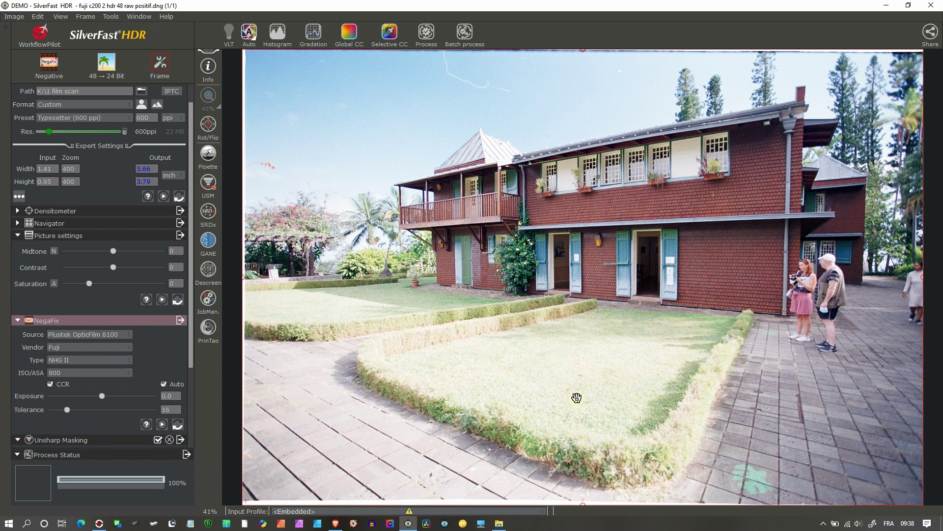
# - In Selective CC, sample the lawn colour and set its lightness to -50
pyautogui.click(390, 42)
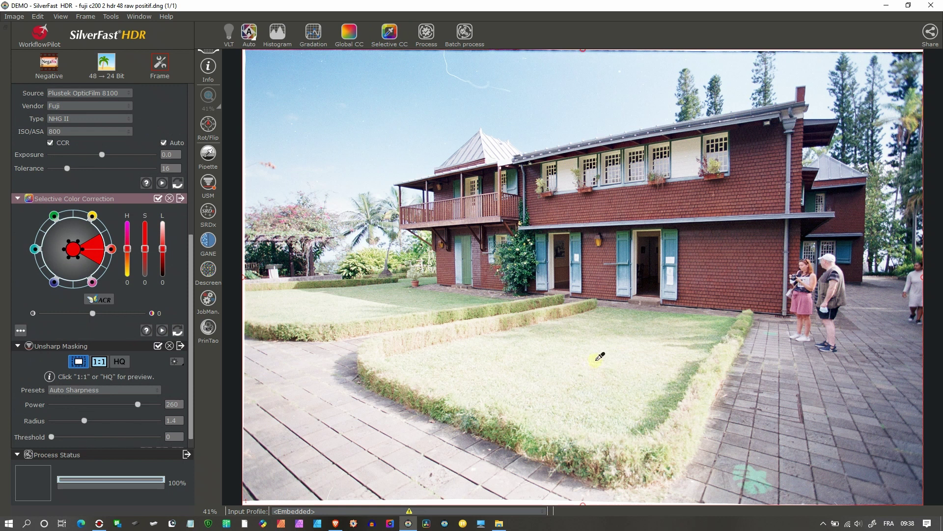
pyautogui.click(528, 366)
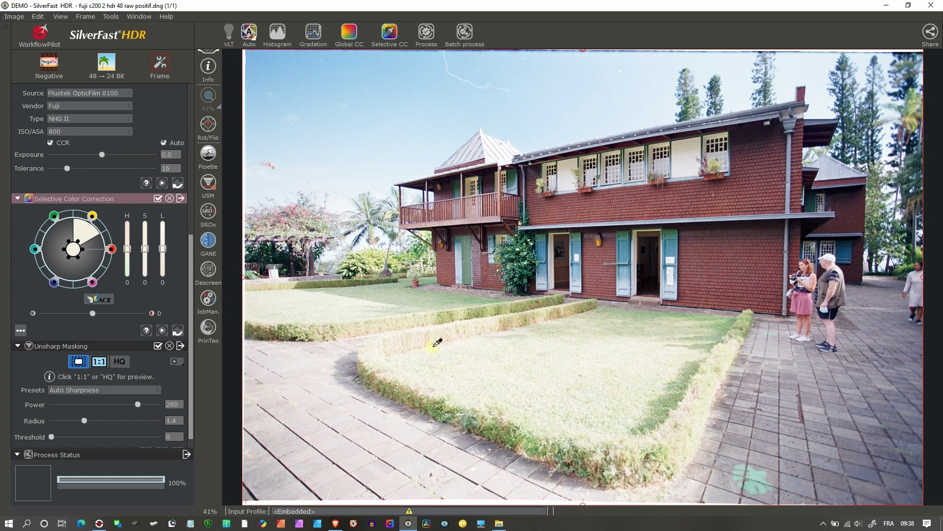
pyautogui.click(163, 250)
pyautogui.moveTo(163, 252); pyautogui.dragTo(162, 273)
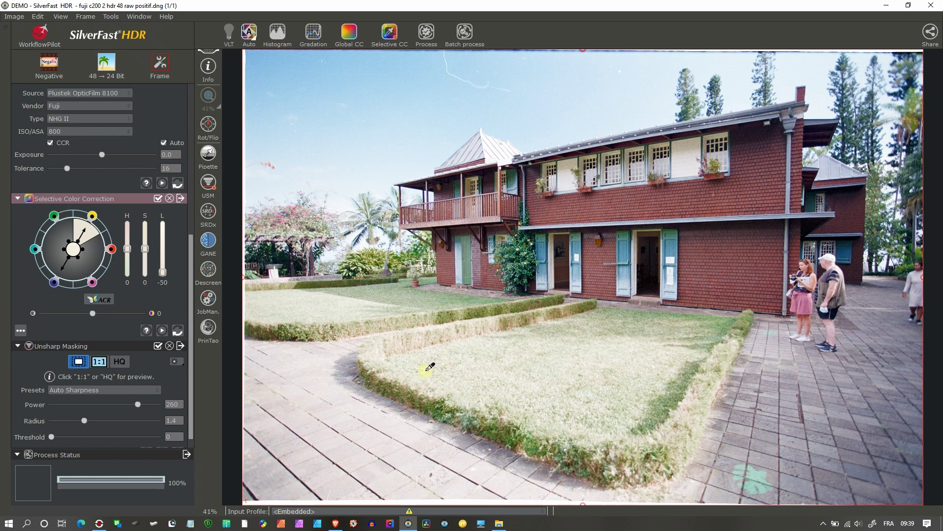
# - Sample the green grass with the pipette and raise its saturation to 28
pyautogui.click(664, 409)
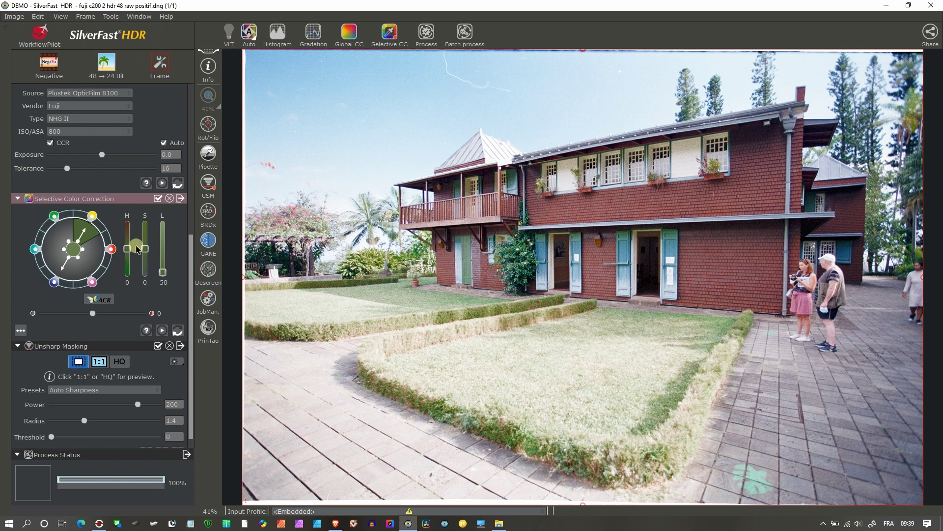
pyautogui.moveTo(144, 251); pyautogui.dragTo(145, 234)
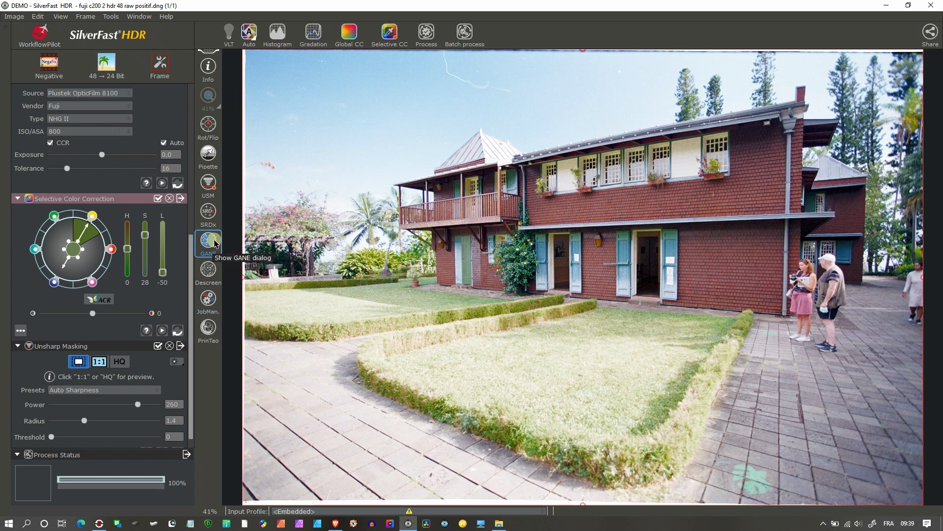
pyautogui.click(215, 159)
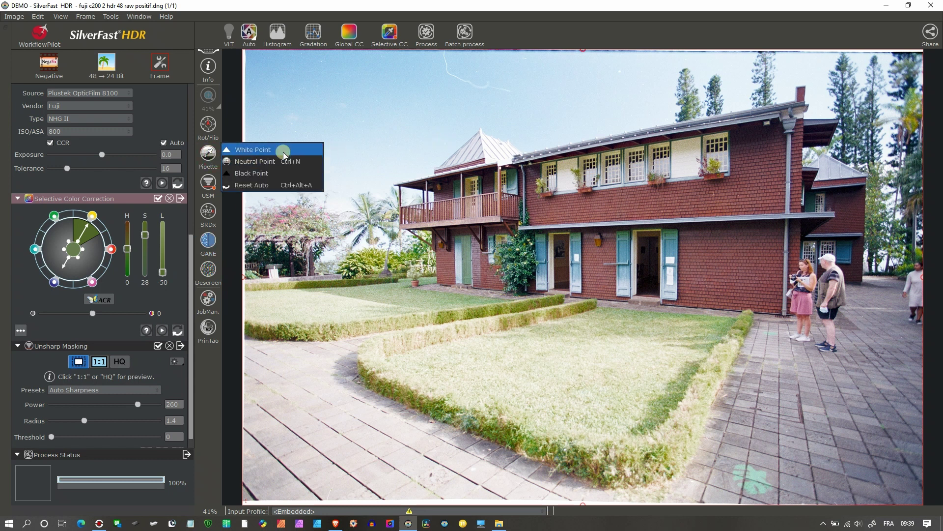
pyautogui.click(285, 174)
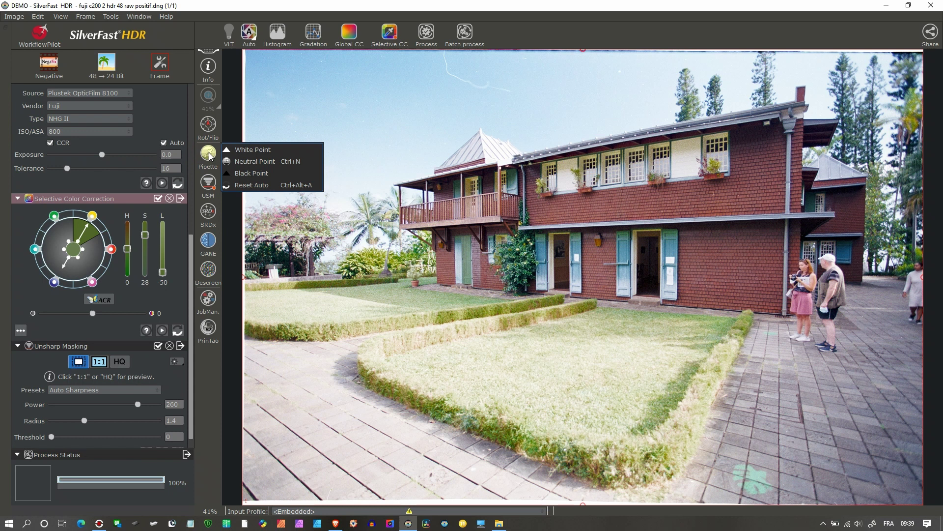
pyautogui.click(210, 363)
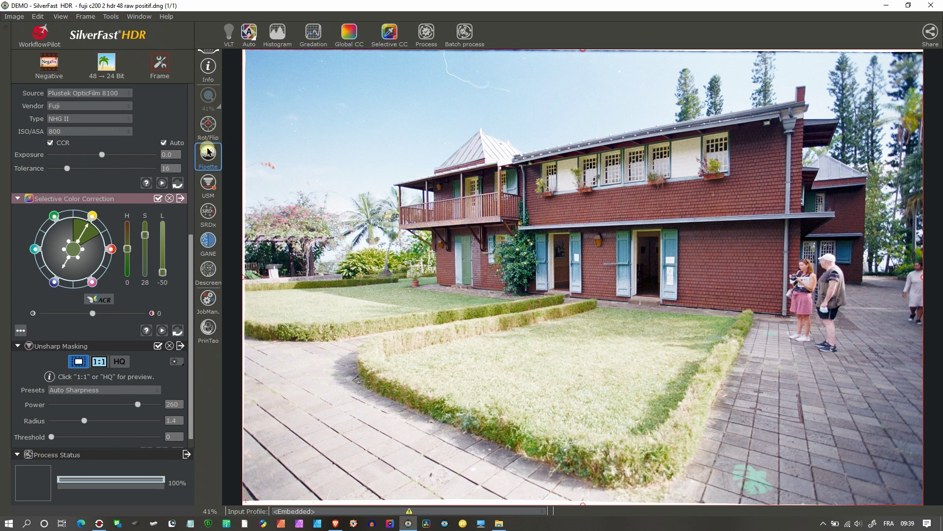
# - Enable SRDx, move the Navigator view to the sky above the roof, and set Detection to 3
pyautogui.click(209, 216)
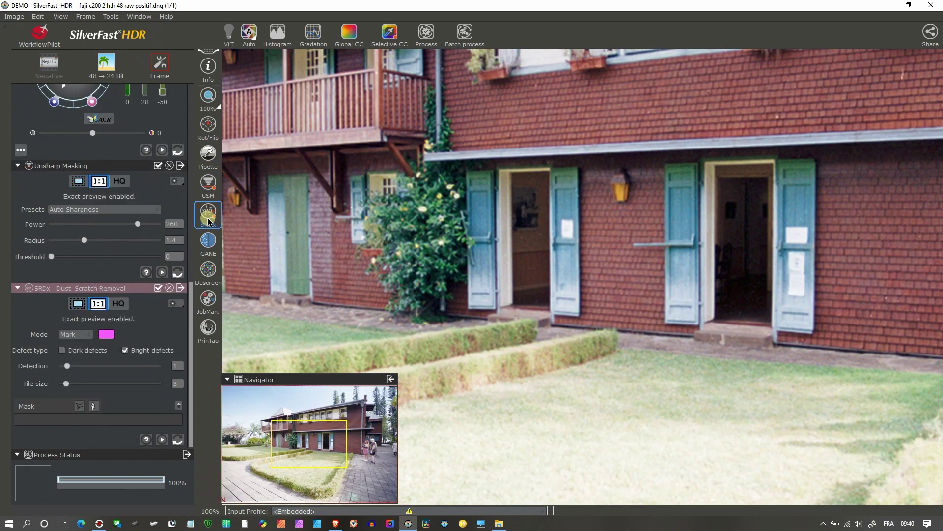
pyautogui.moveTo(312, 449); pyautogui.dragTo(293, 417)
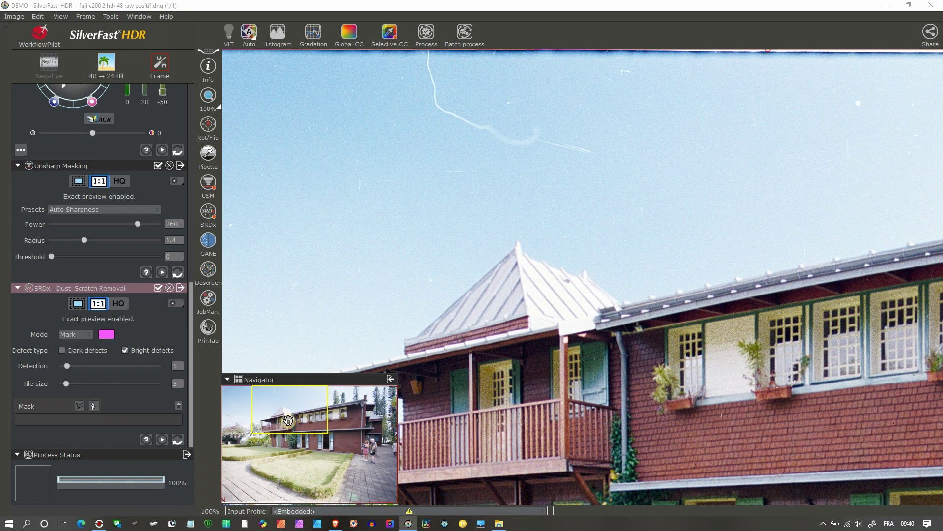
pyautogui.click(207, 223)
pyautogui.moveTo(67, 366); pyautogui.dragTo(76, 368)
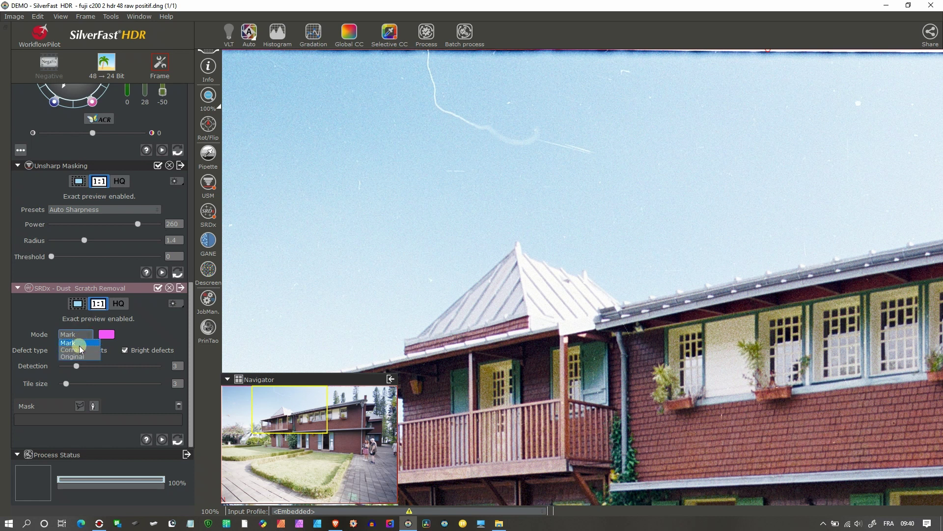
# - Switch SRDx Mode to Correct with Detection 16 and Tile size 8
pyautogui.click(80, 349)
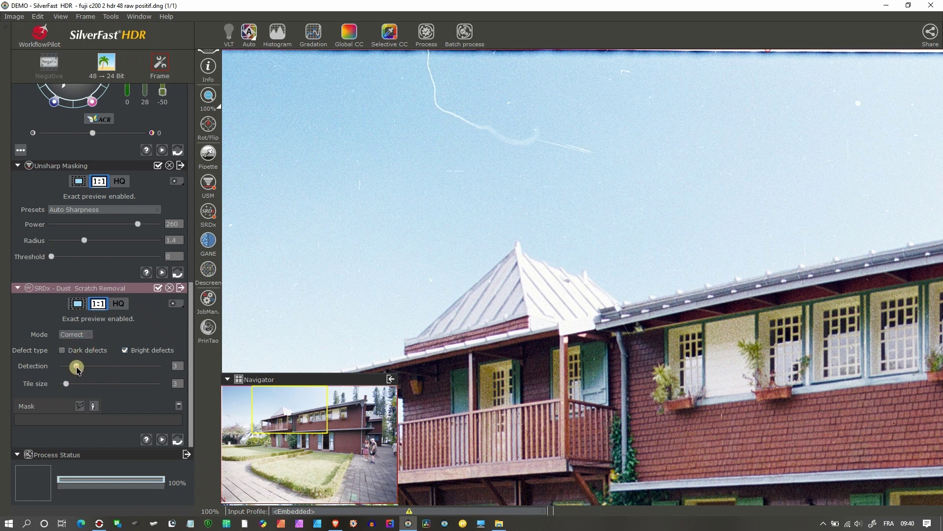
pyautogui.moveTo(77, 369); pyautogui.dragTo(125, 377)
pyautogui.moveTo(66, 384); pyautogui.dragTo(76, 391)
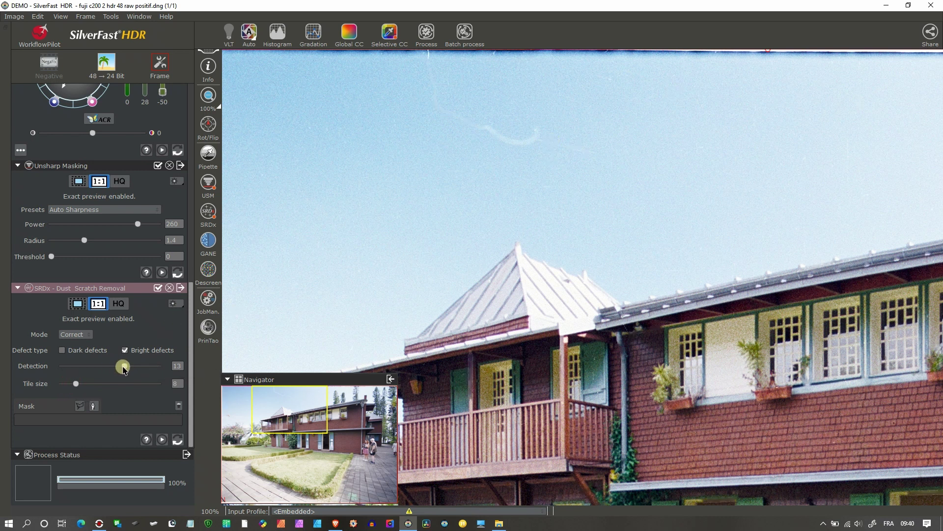
pyautogui.moveTo(124, 369); pyautogui.dragTo(139, 377)
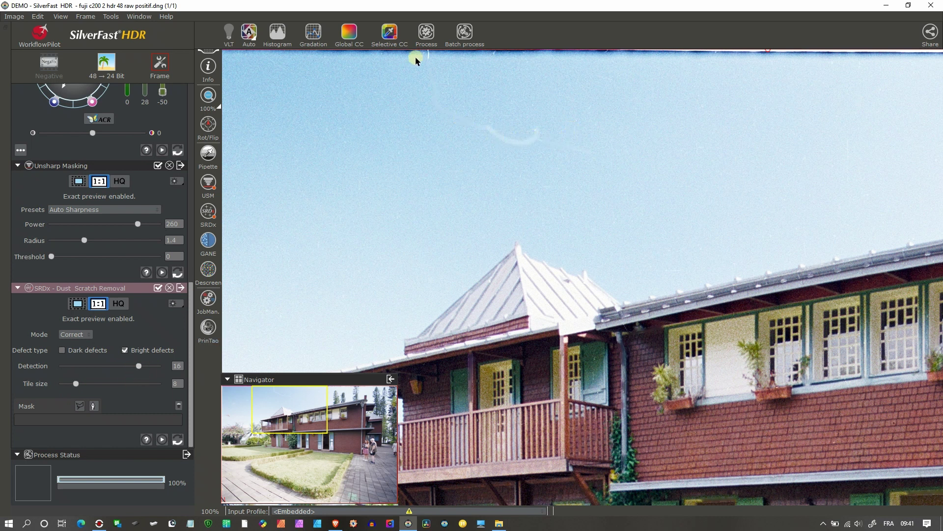
# - Change the SRDx Mode from Correct to Mark to highlight defects in pink
pyautogui.click(72, 335)
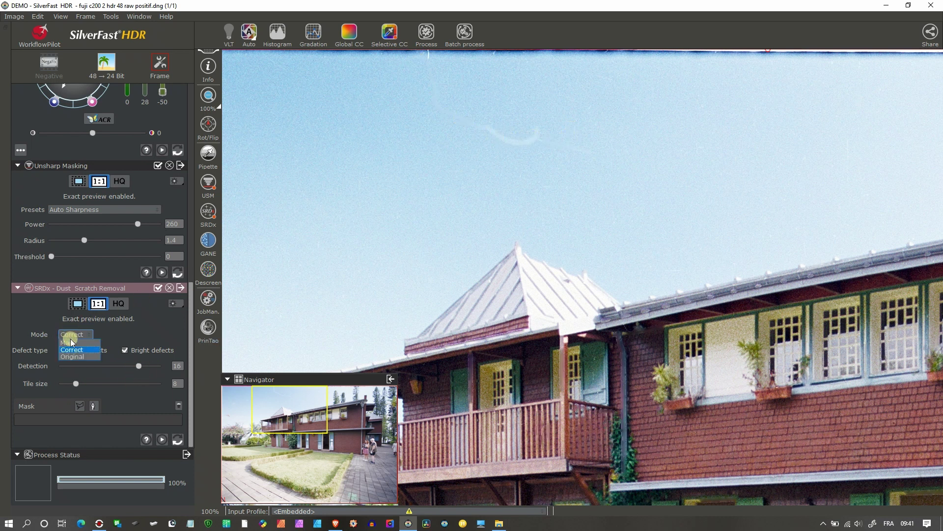
pyautogui.click(71, 343)
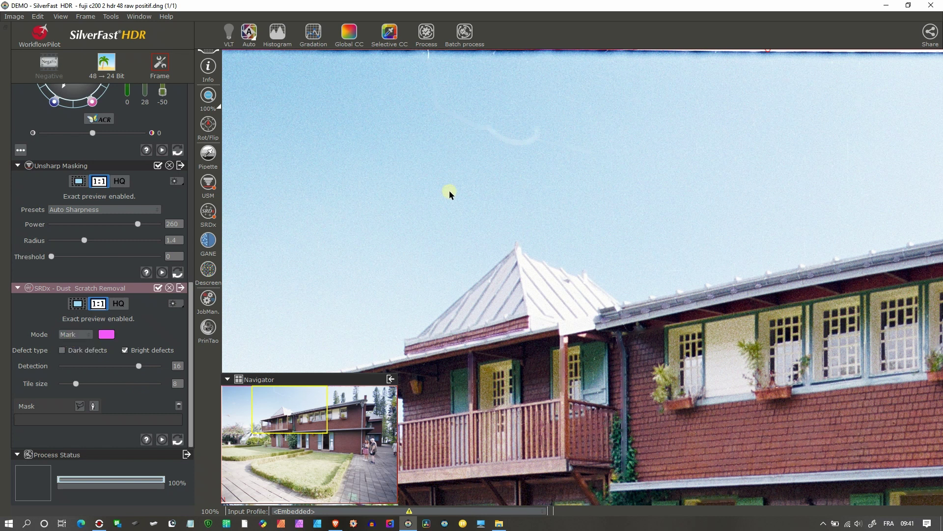